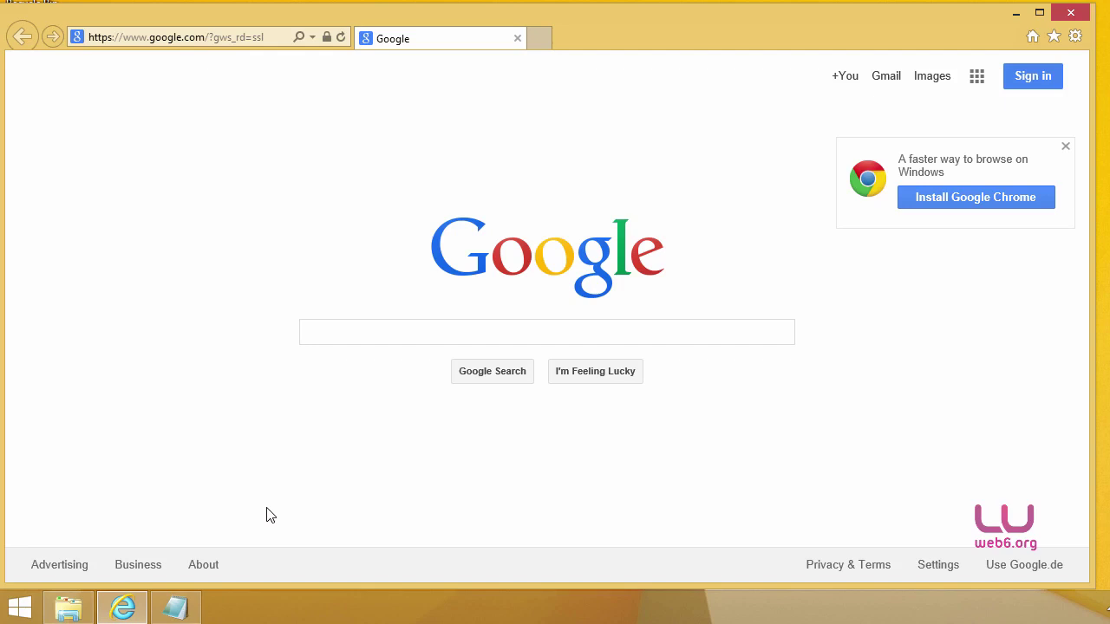
Switch to Notepad and copy the first download link, the one ending in Windows8-Setup.exe.
click(175, 607)
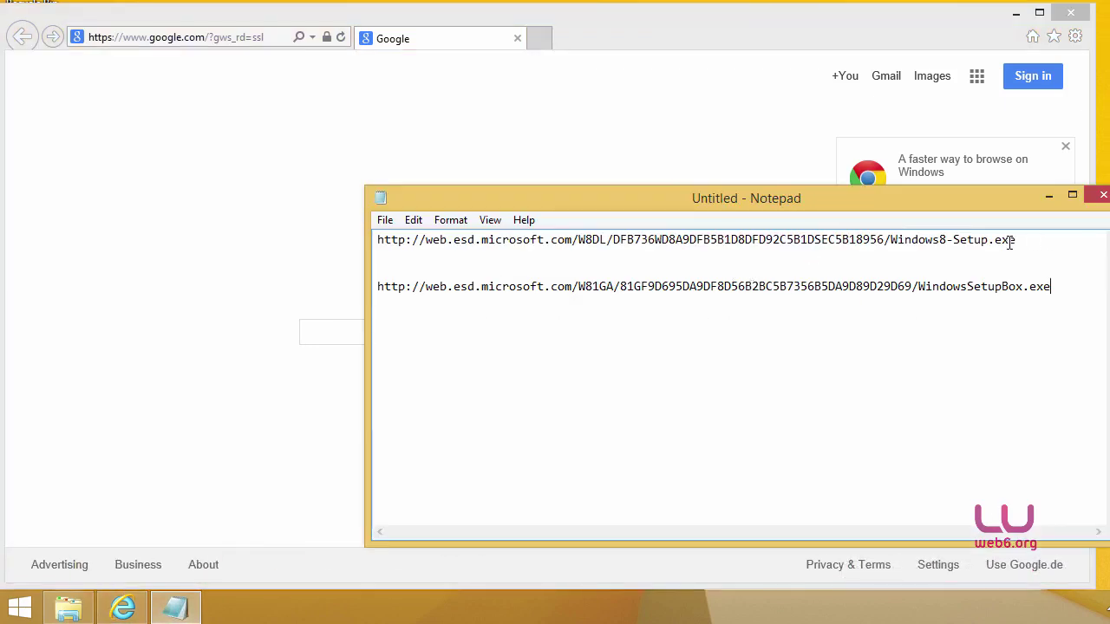
drag(1017, 240, 354, 238)
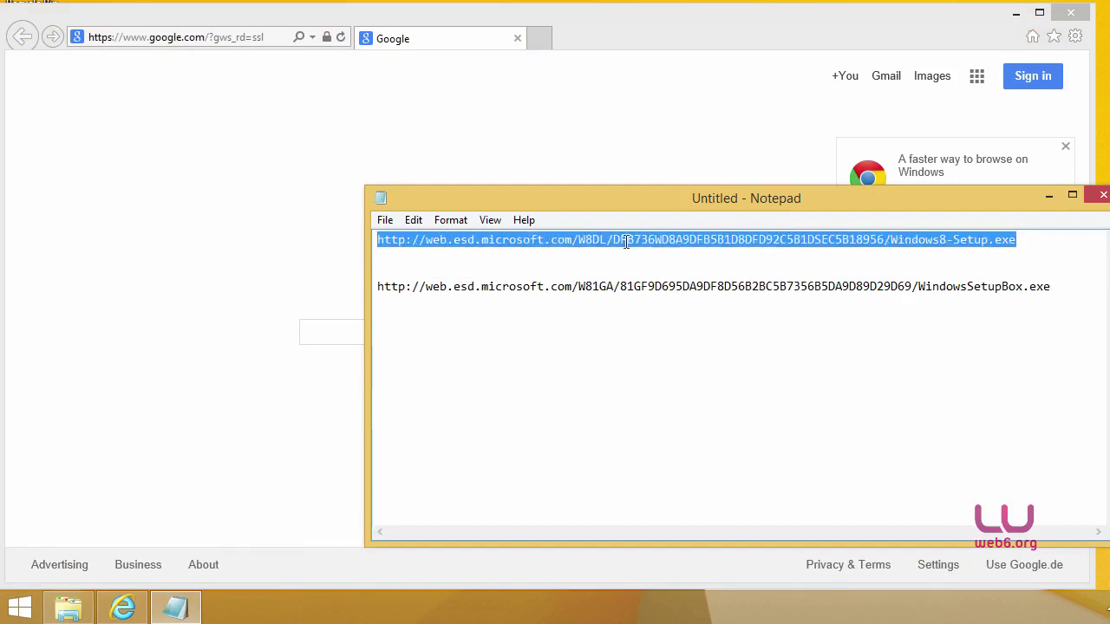
right_click(781, 239)
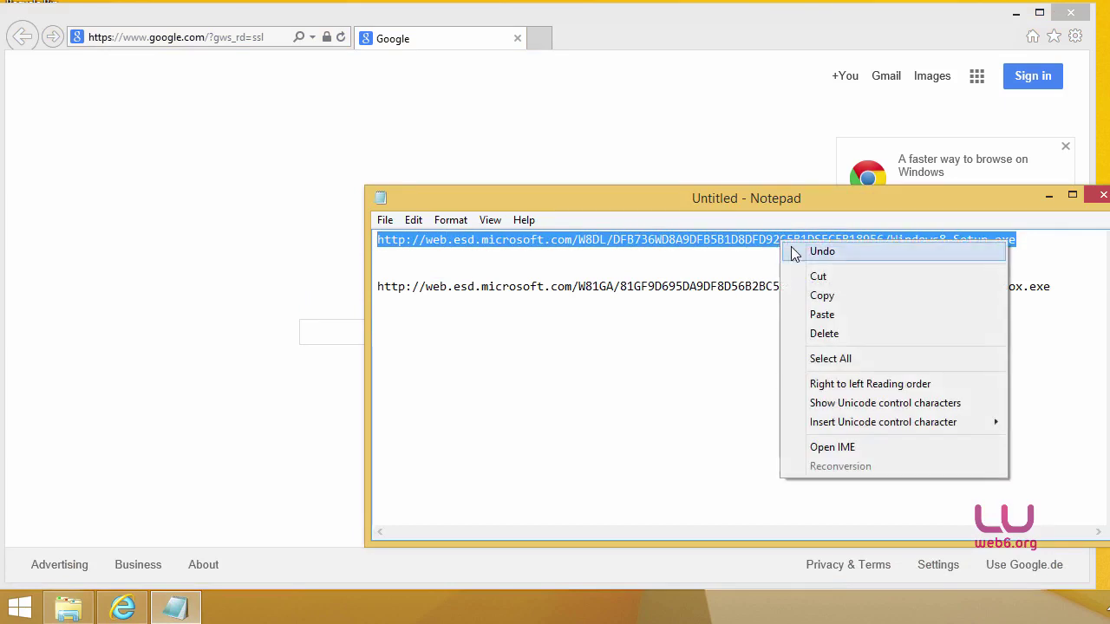
click(811, 298)
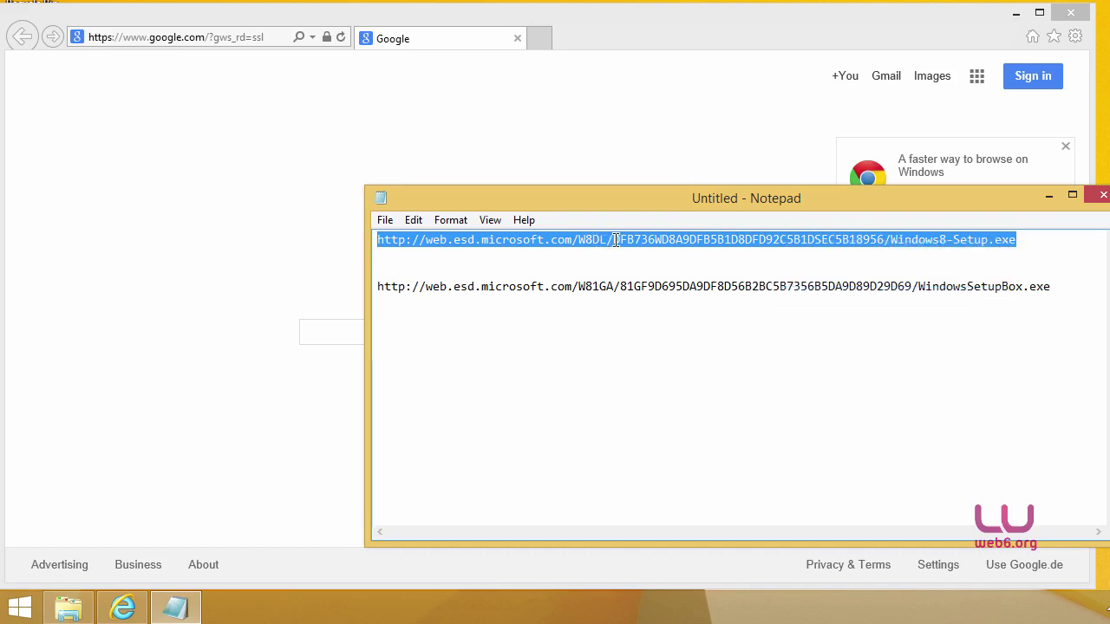
Download and save Windows8-Setup.exe from the copied link in Internet Explorer, and bring up the Downloads folder.
click(252, 192)
click(260, 38)
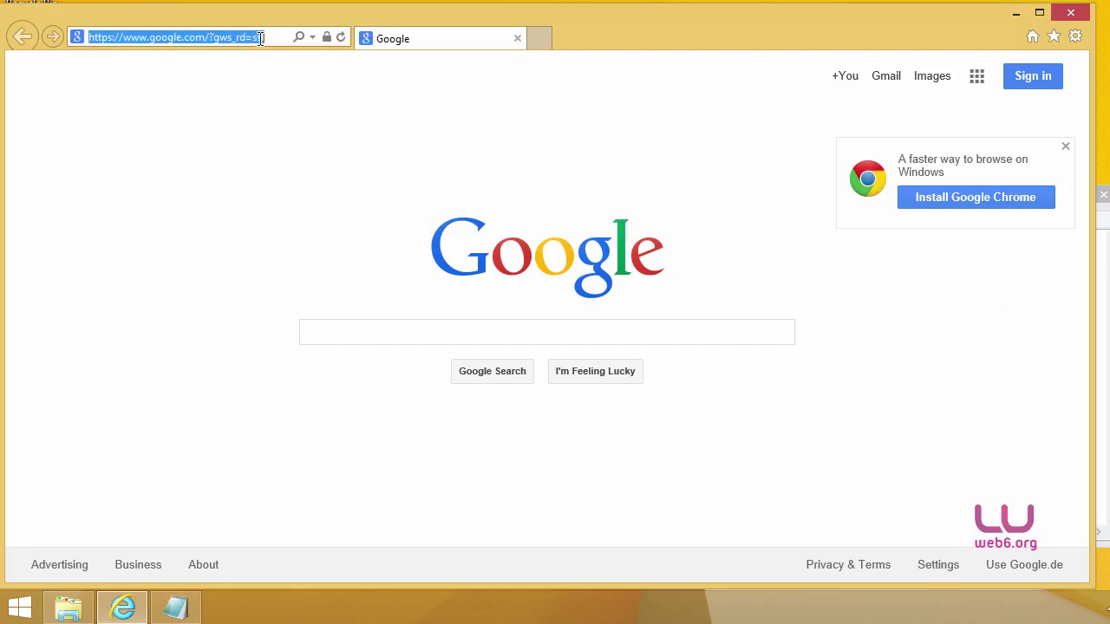
key(ctrl+v)
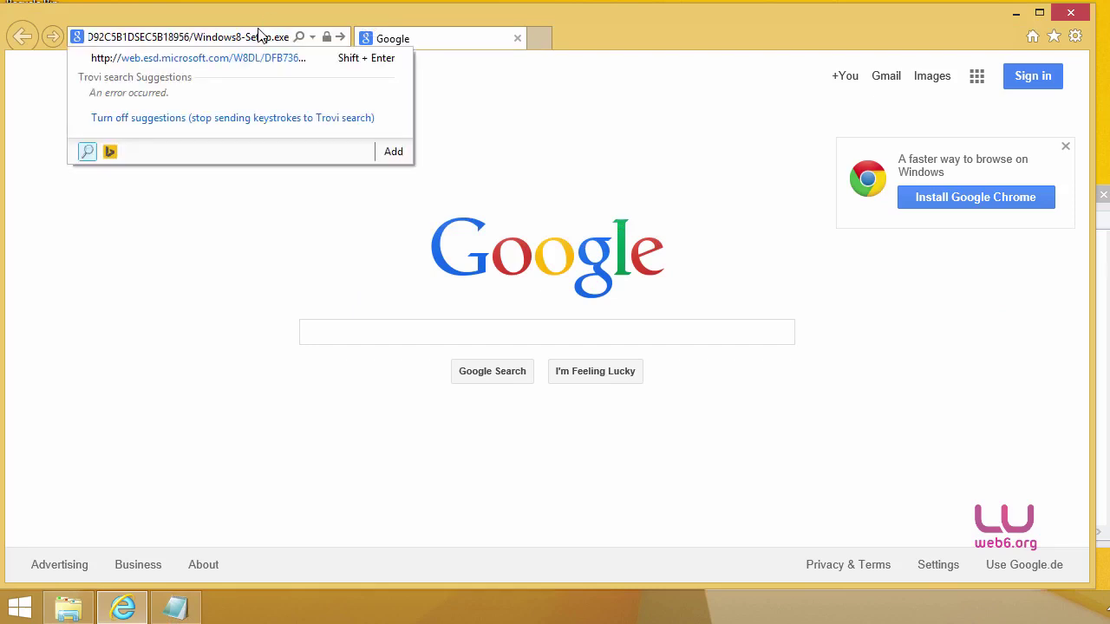
key(Return)
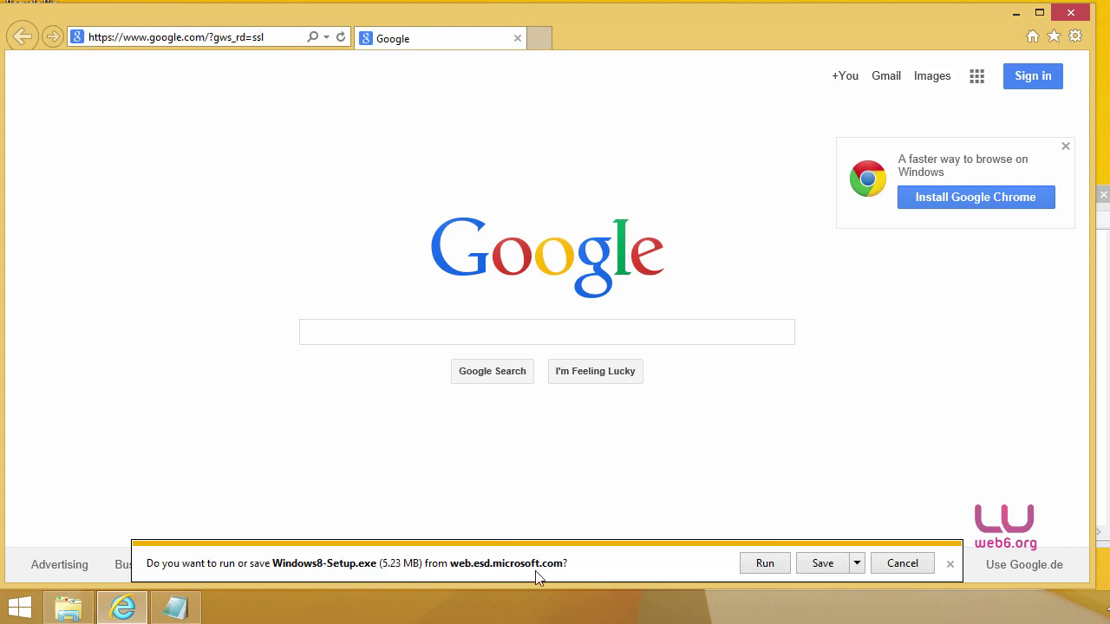
click(827, 565)
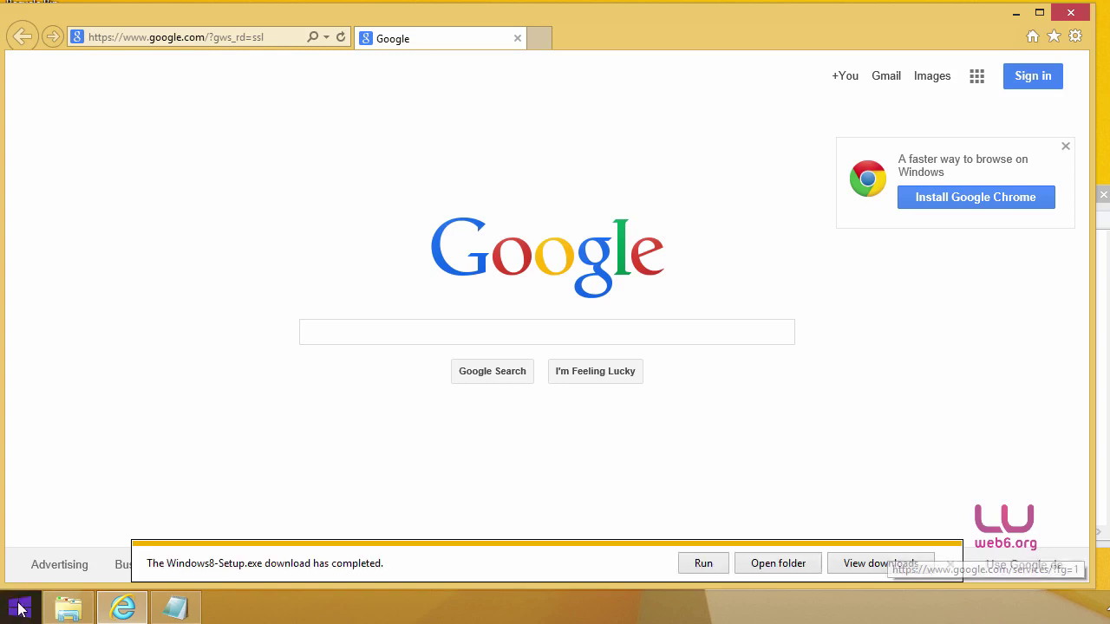
click(68, 612)
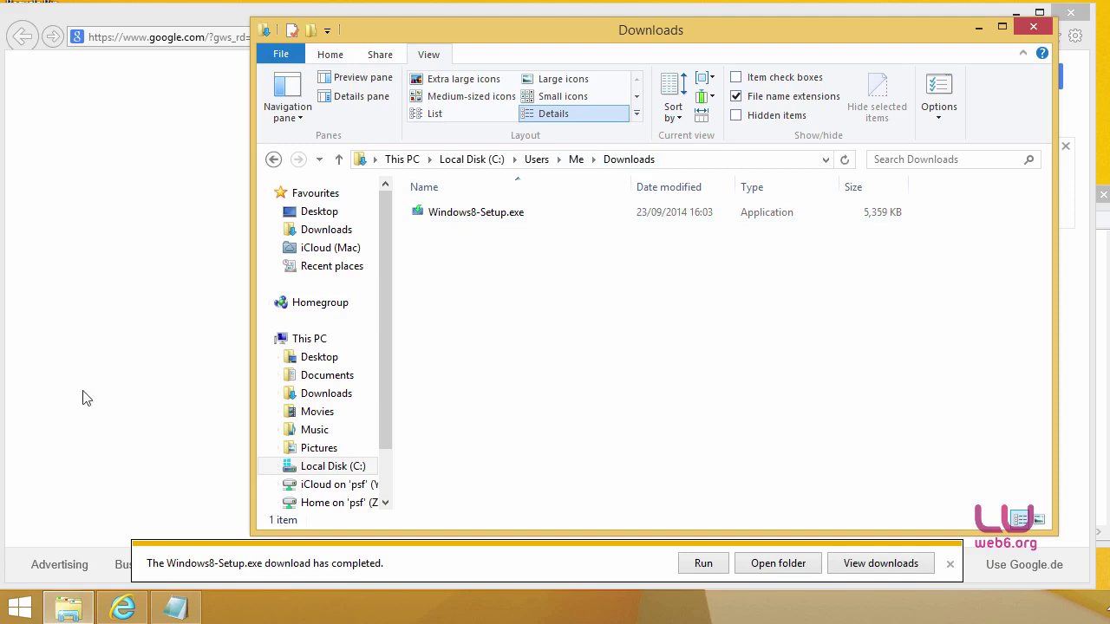
Switch to Notepad and copy the second download link, the one ending in WindowsSetupBox.exe.
click(175, 608)
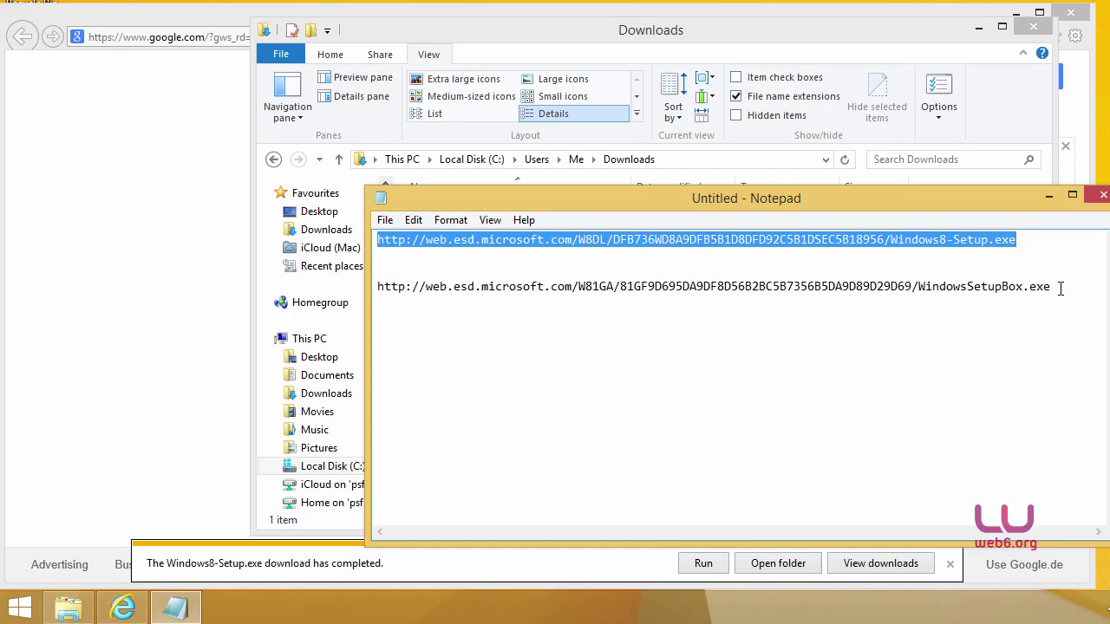
drag(1060, 287, 371, 287)
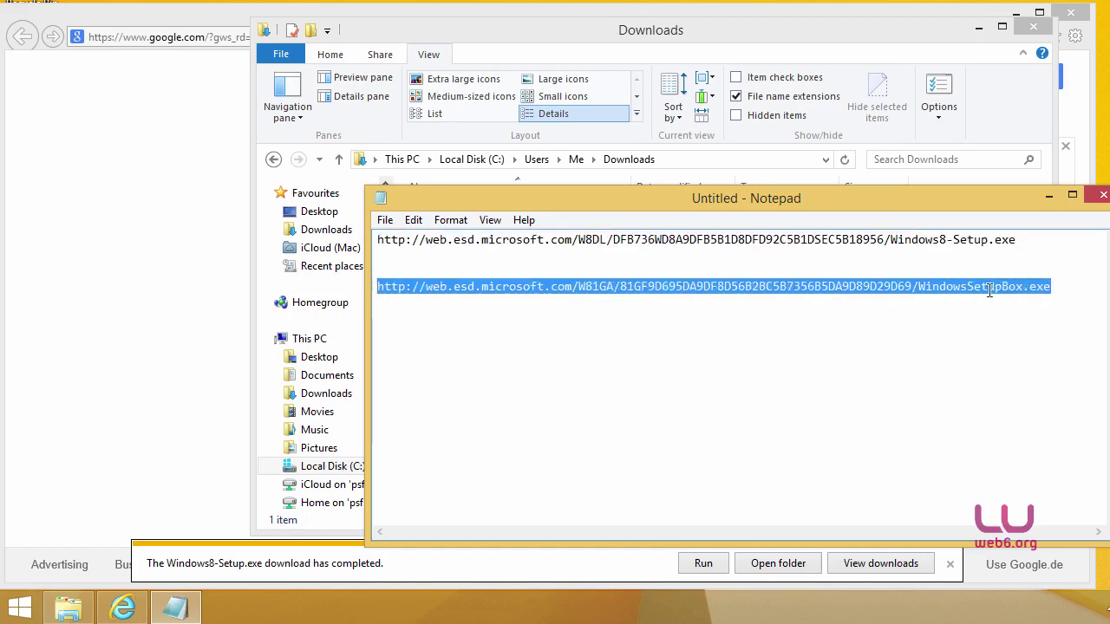
right_click(657, 287)
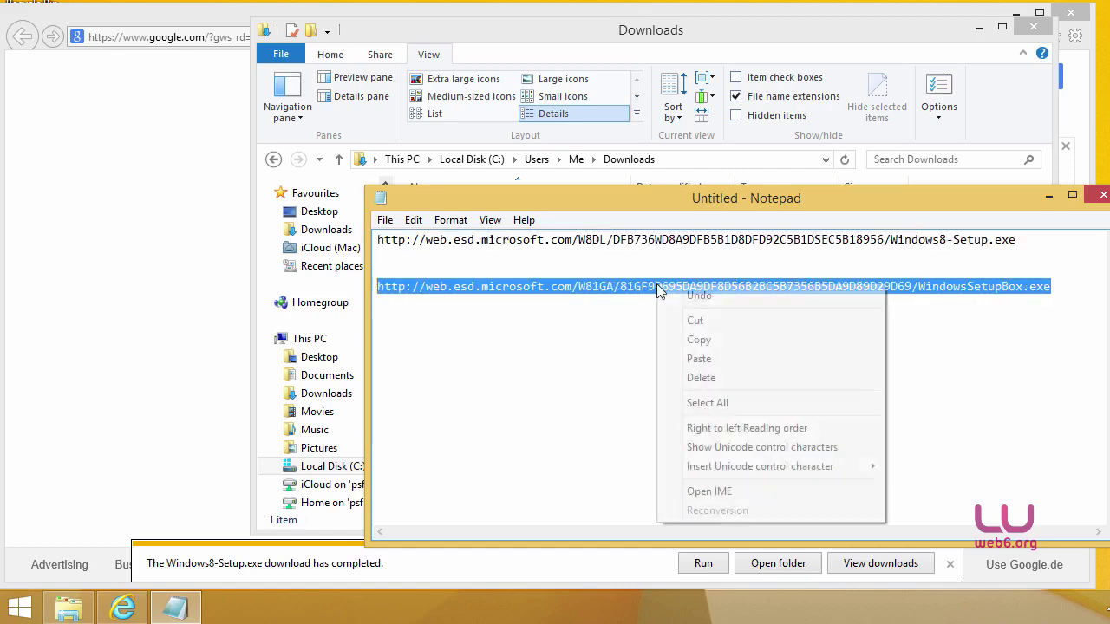
click(699, 339)
Download and save WindowsSetupBox.exe from the copied link in Internet Explorer, and show it in the Downloads folder.
click(146, 261)
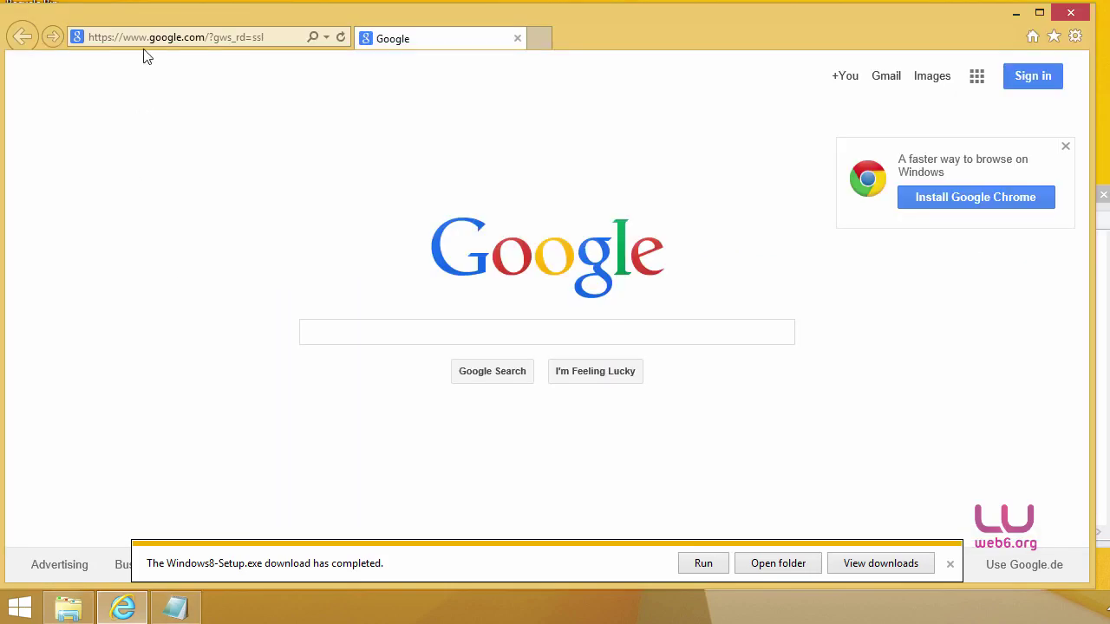
click(164, 39)
key(ctrl+v)
key(Return)
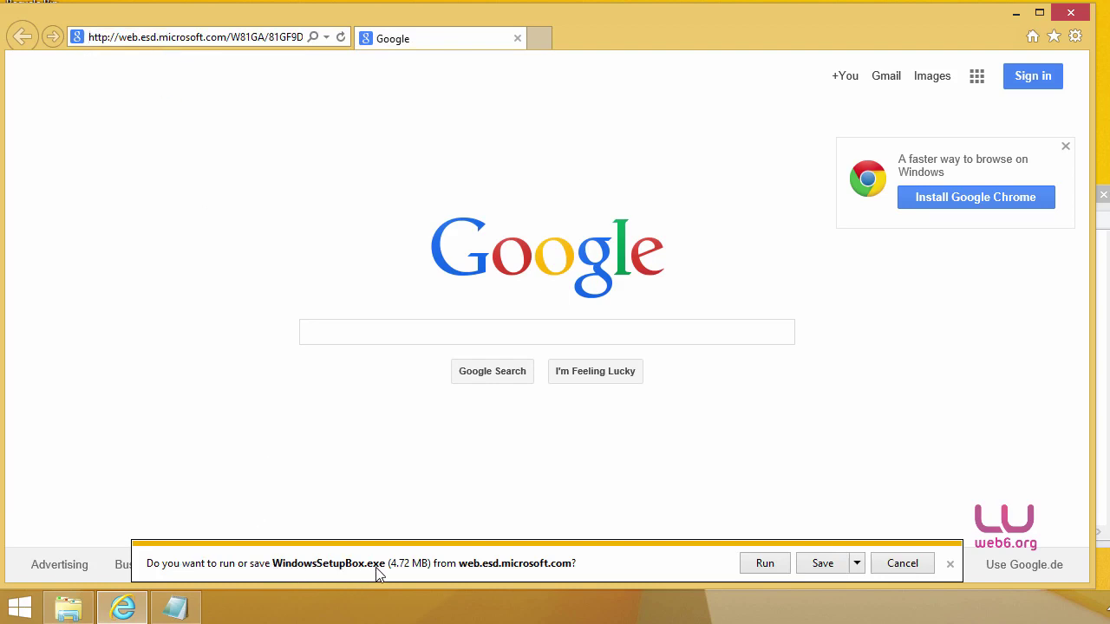
click(820, 565)
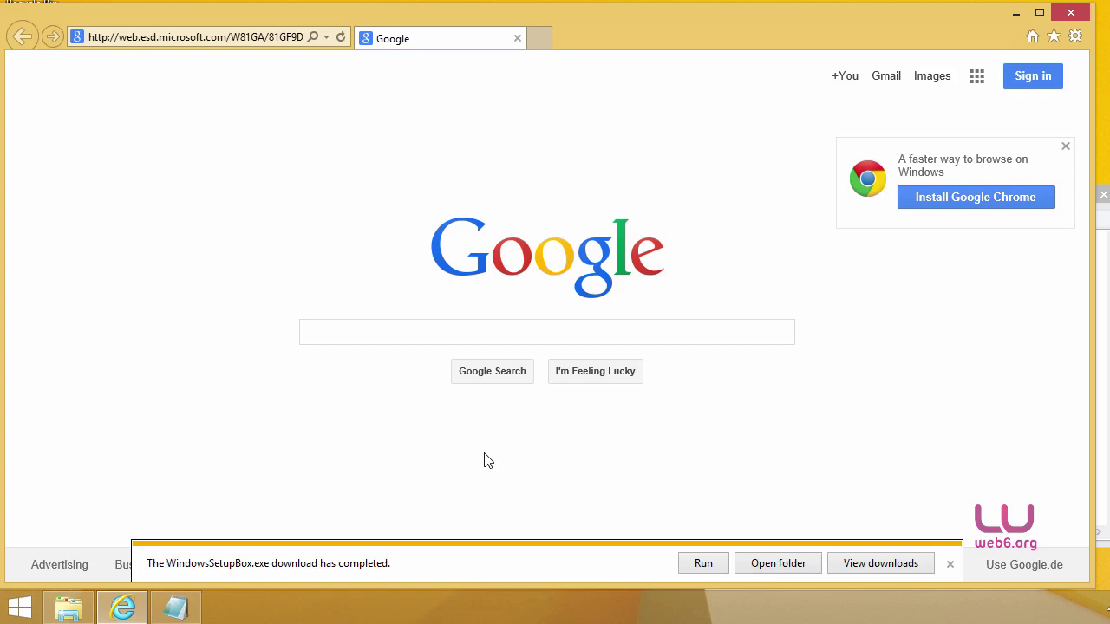
click(66, 612)
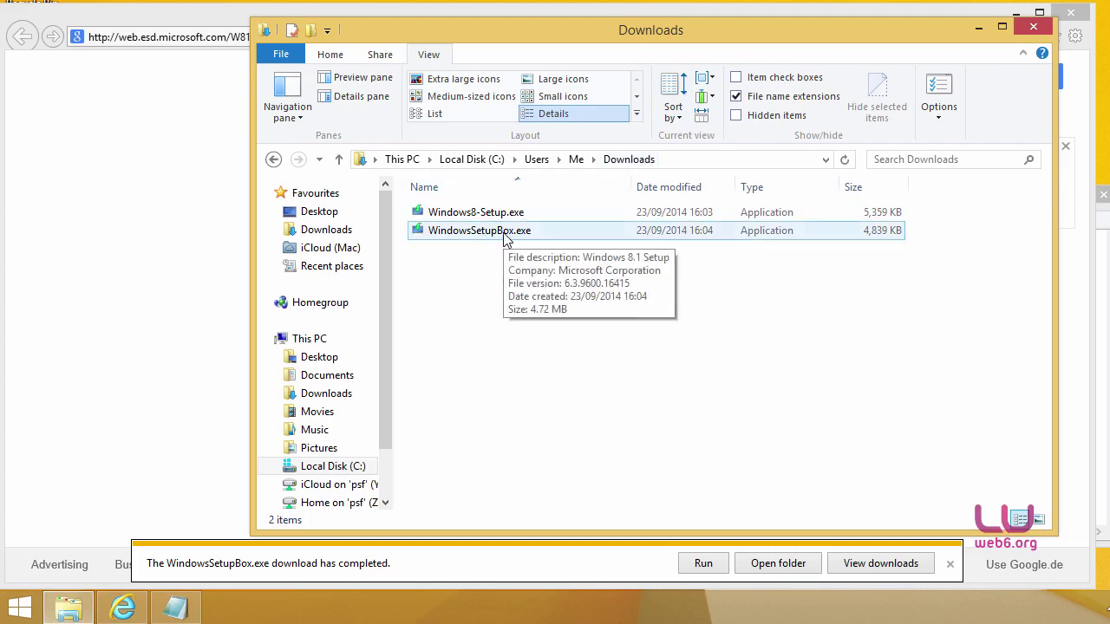
Close Internet Explorer and close Notepad without saving the text.
click(133, 293)
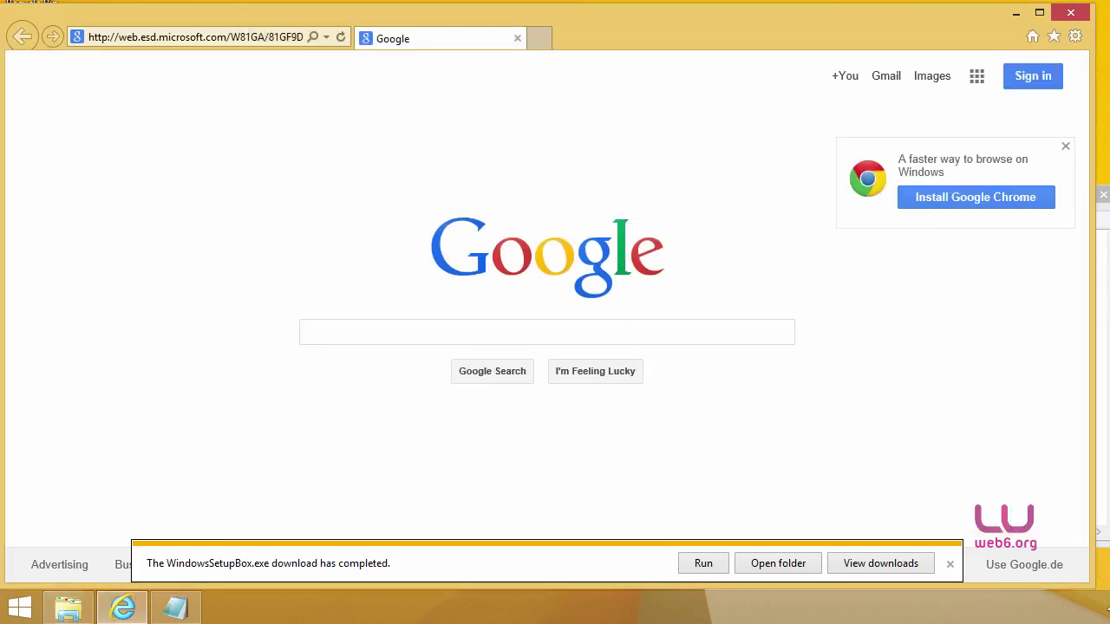
click(1076, 15)
click(1093, 194)
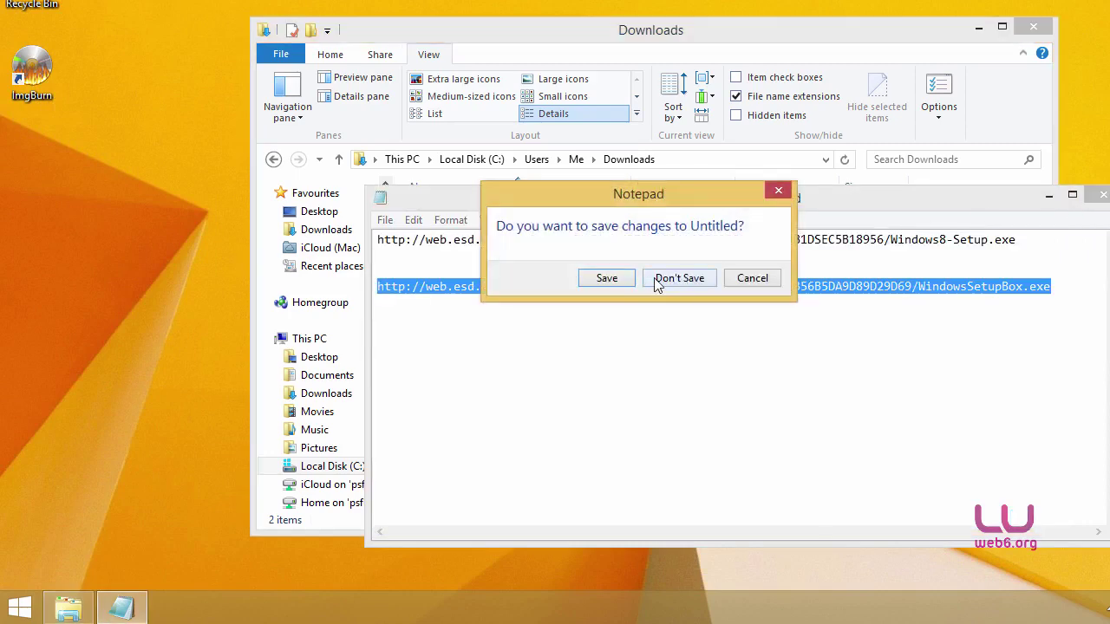
click(661, 279)
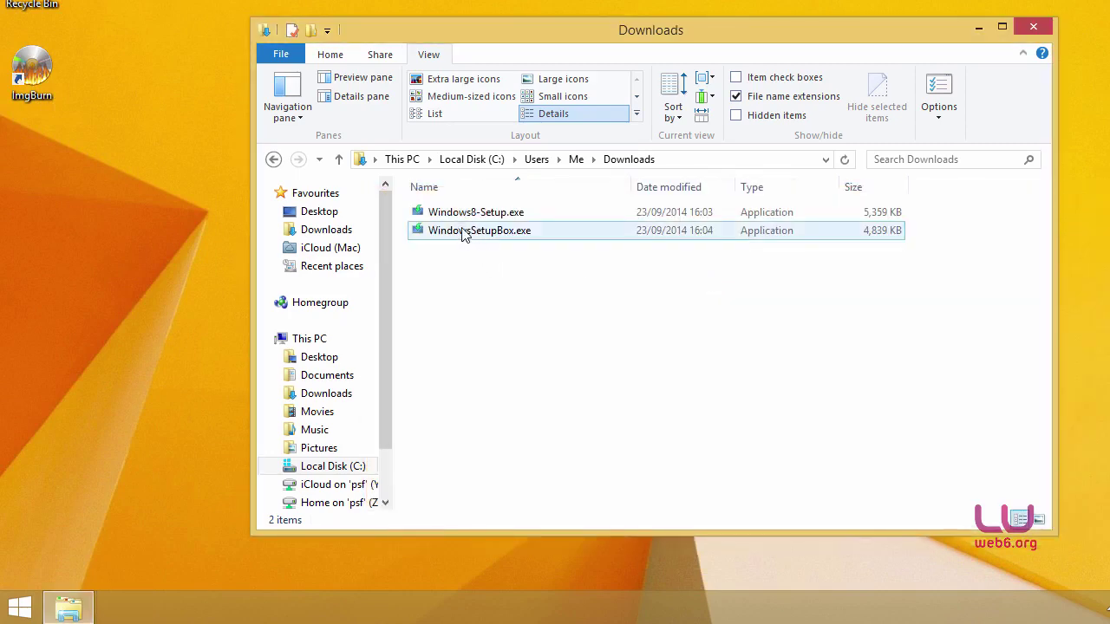
Run Windows8-Setup.exe from Downloads, proceed past the product key page and start the Windows 8 Pro download.
mouse_move(462, 220)
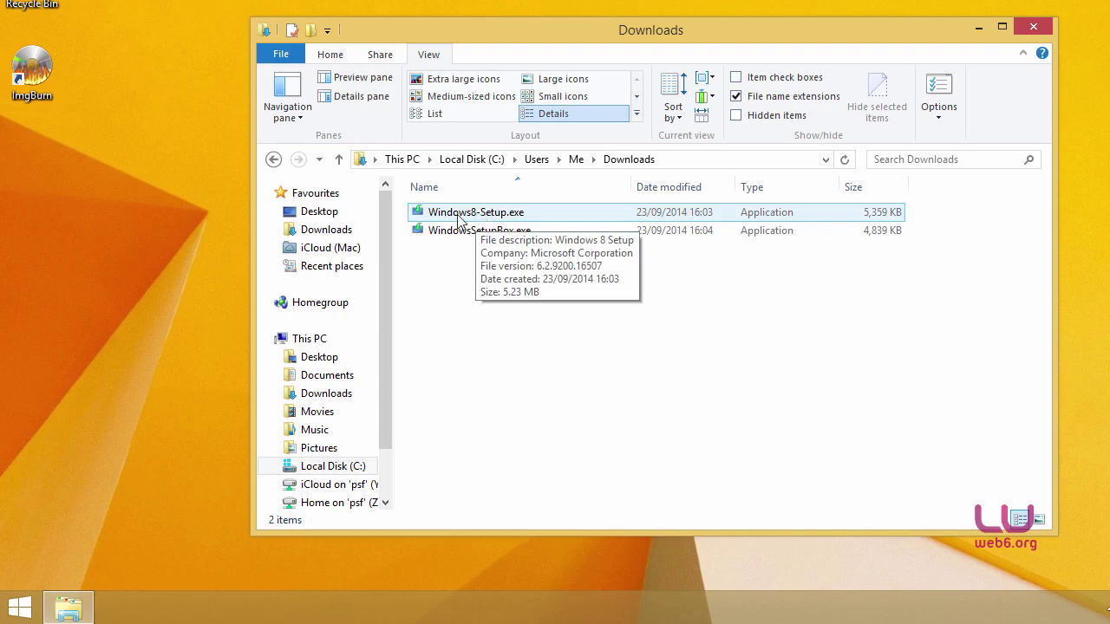
double_click(460, 214)
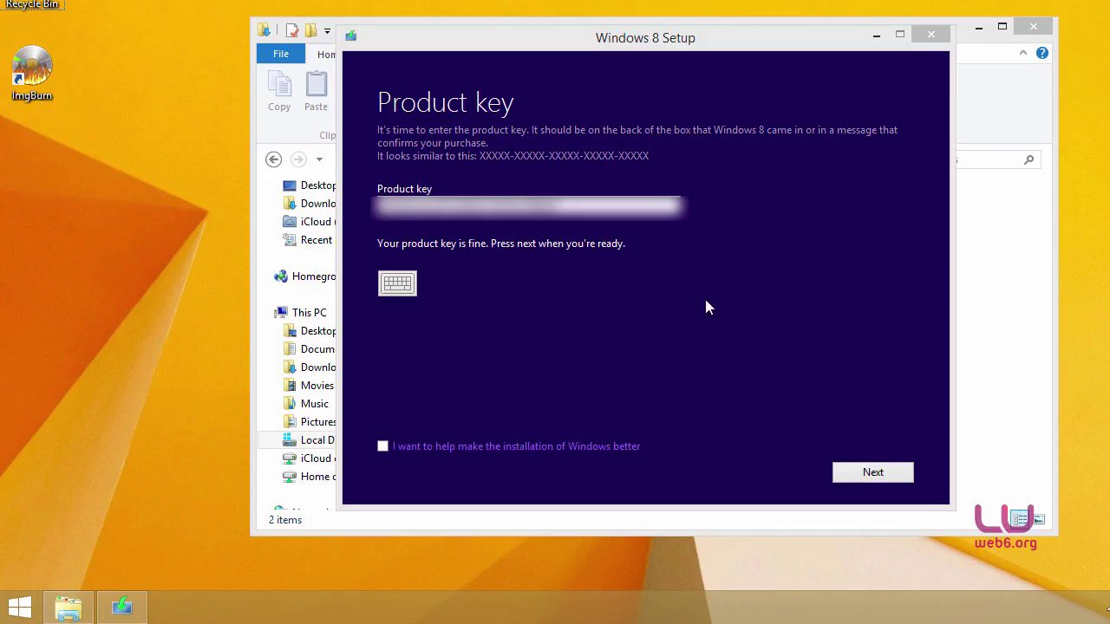
click(873, 476)
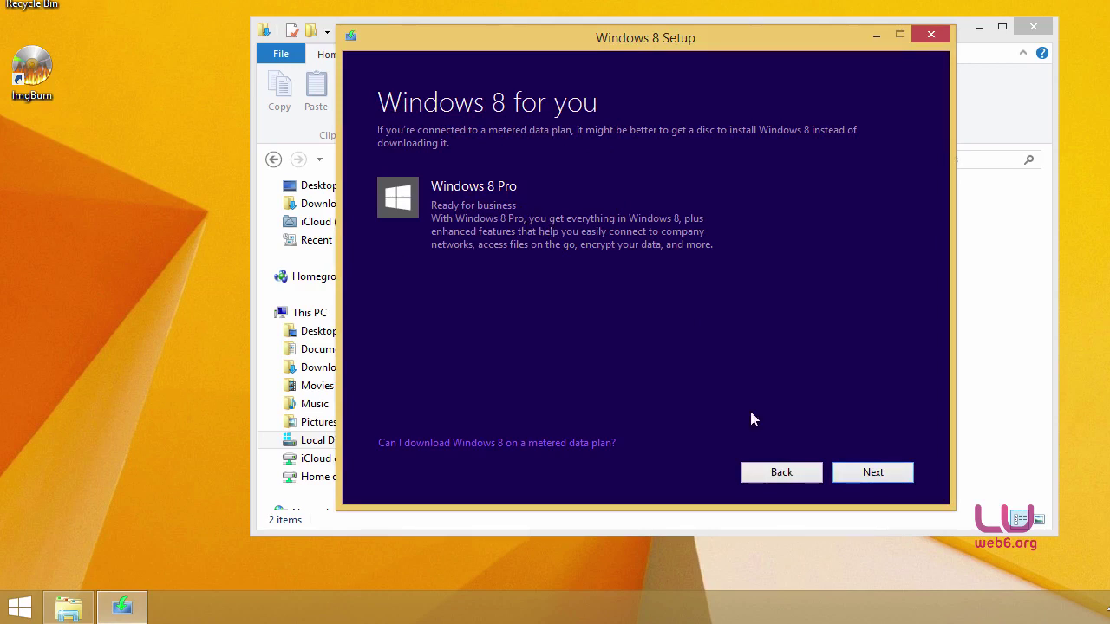
click(846, 477)
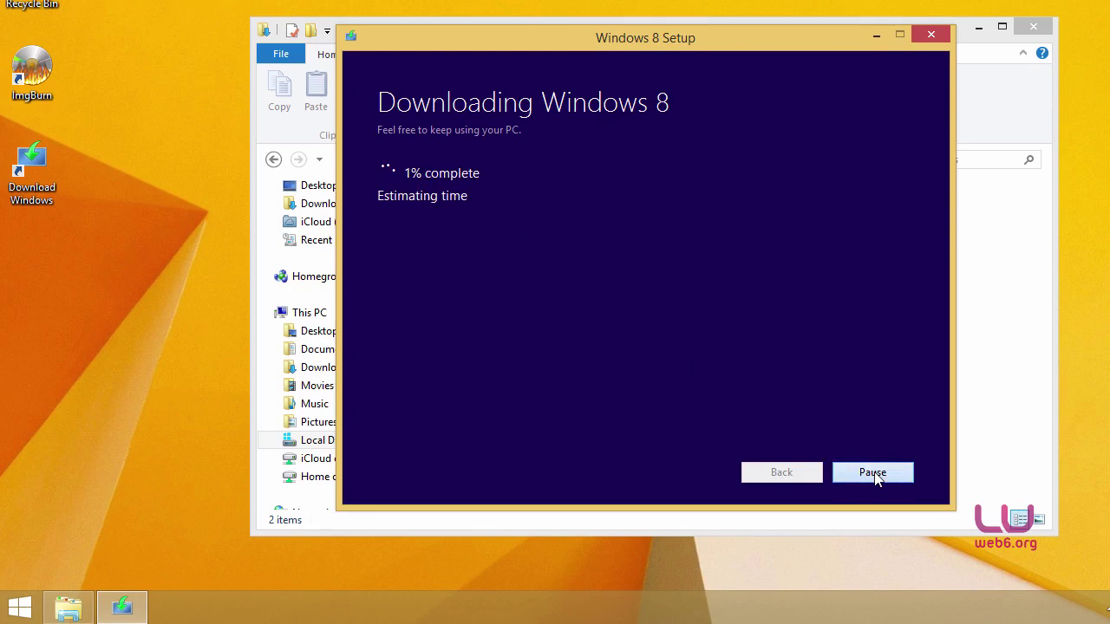
Pause the Windows 8 download and quit Windows 8 Setup.
click(873, 472)
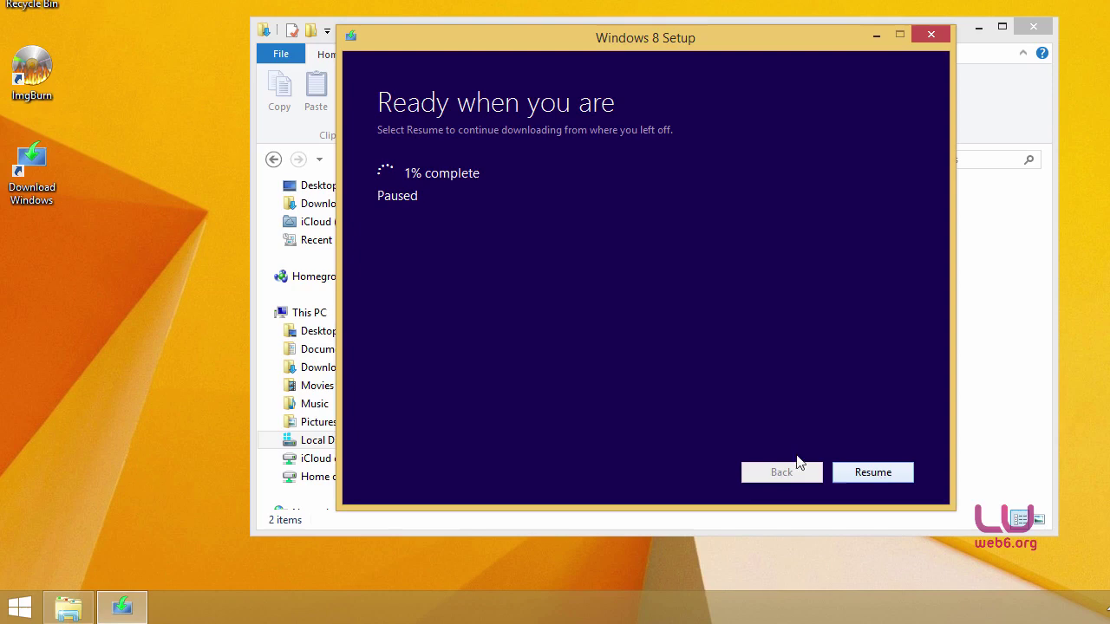
click(931, 37)
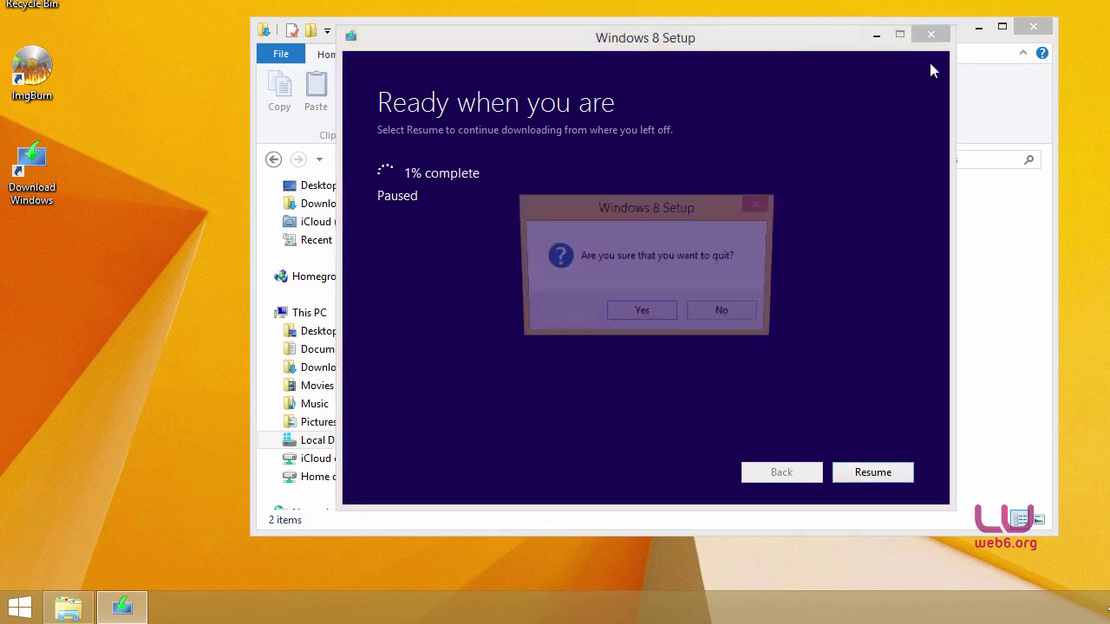
click(642, 315)
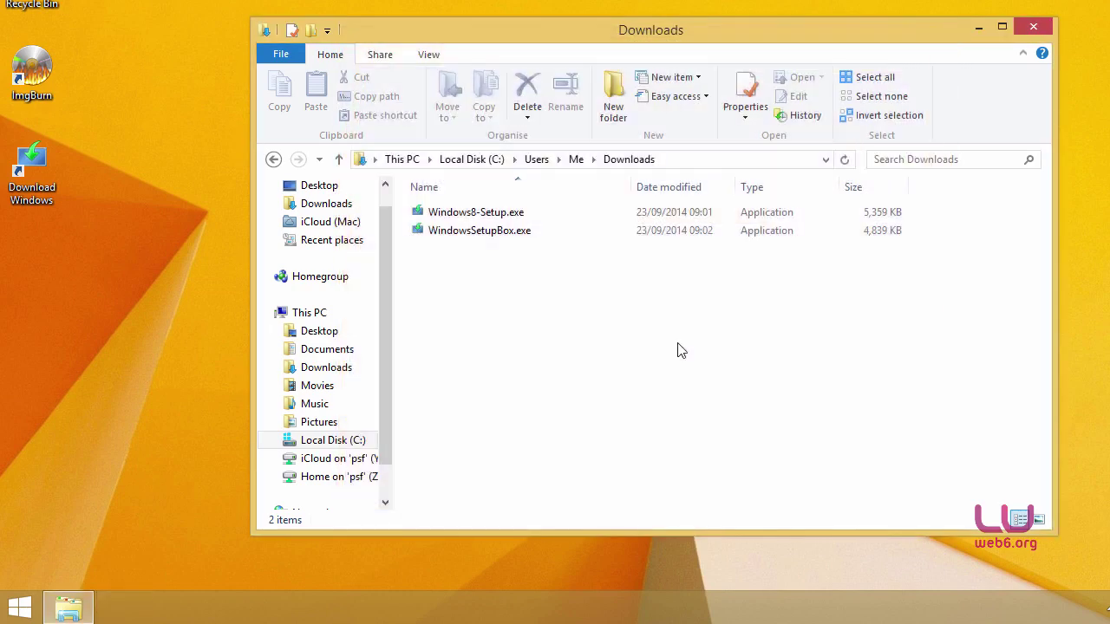
Run WindowsSetupBox.exe from Downloads, close its first setup session and launch it again.
double_click(477, 234)
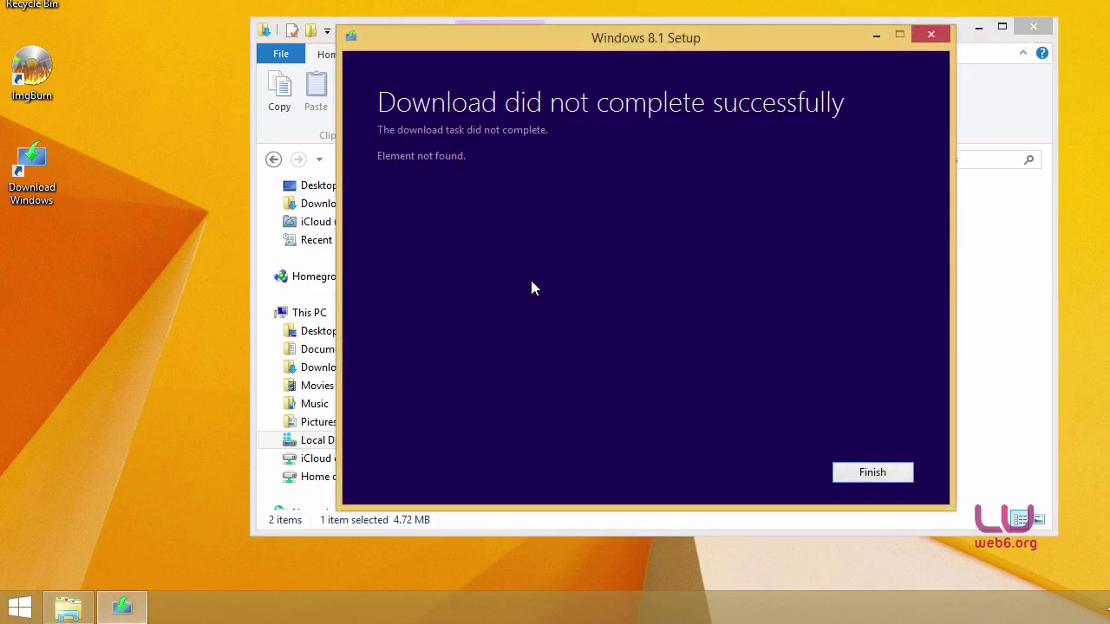
click(872, 474)
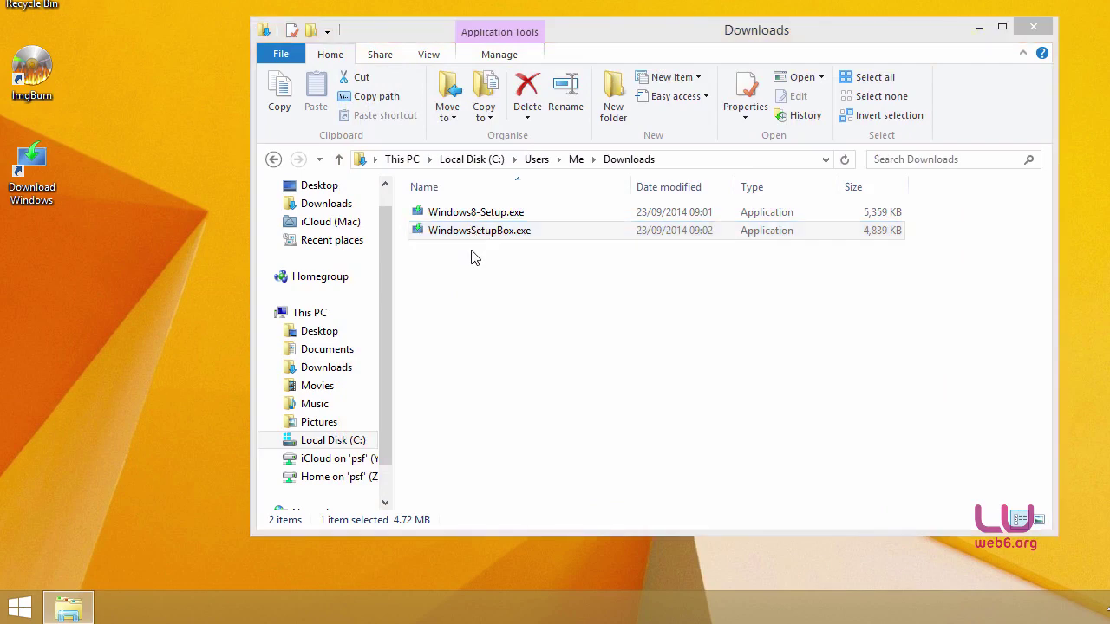
key(Return)
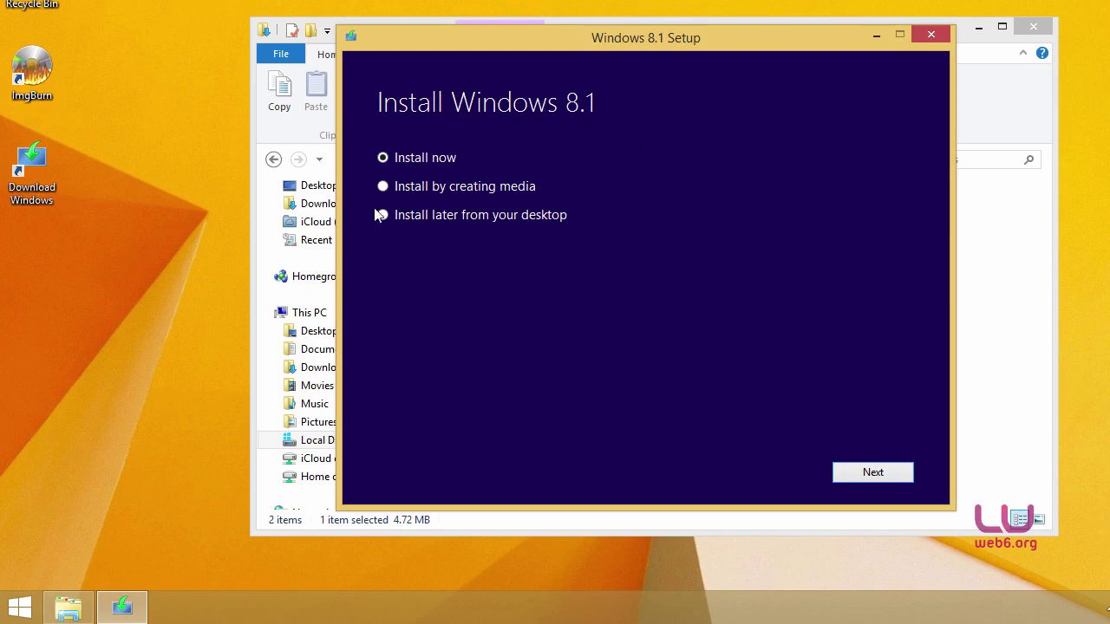
Choose to install Windows 8.1 by creating media, with an ISO file as the media type.
click(383, 187)
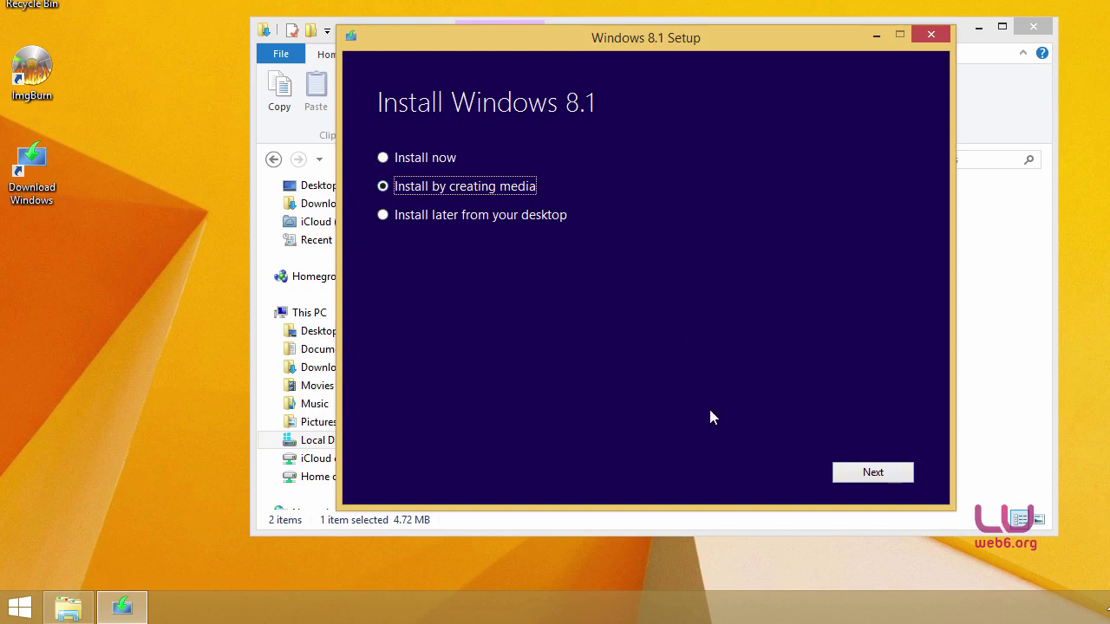
click(874, 473)
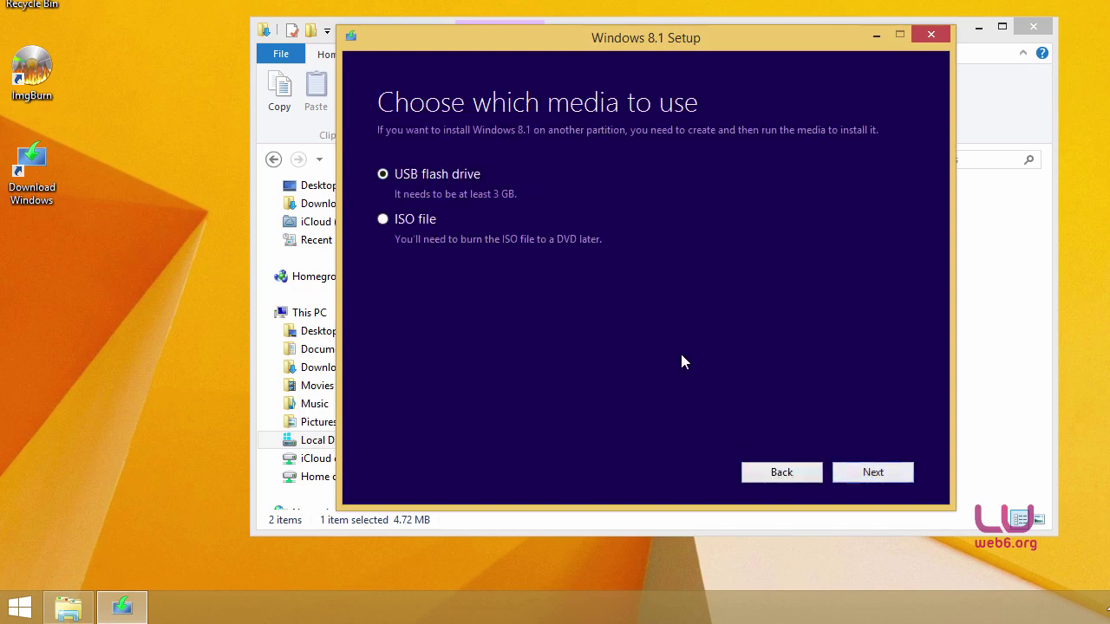
click(383, 218)
click(835, 479)
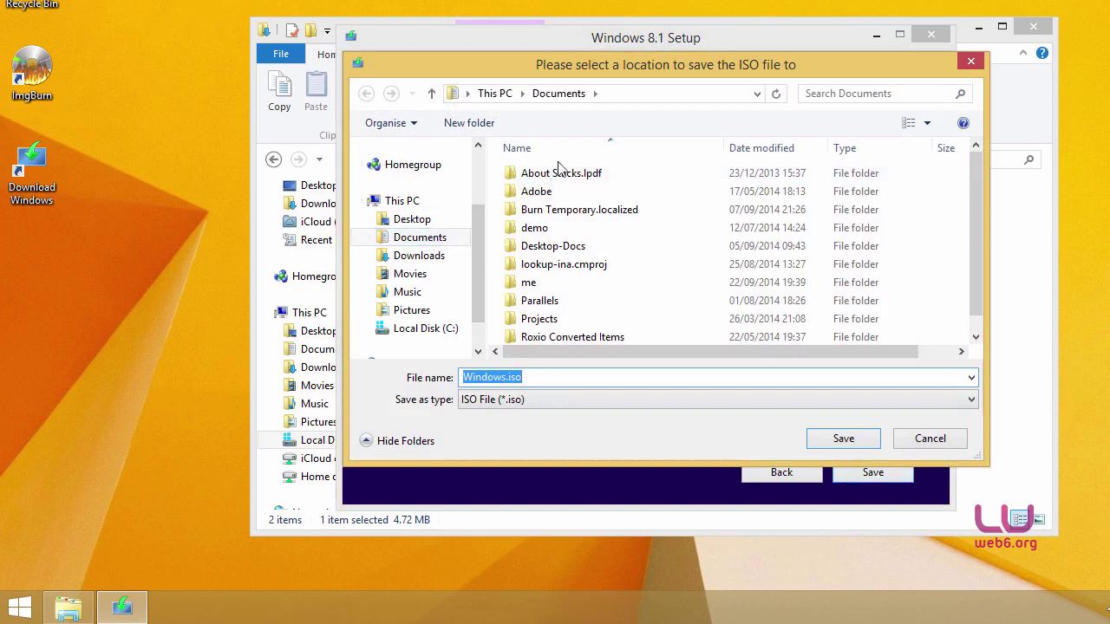
Save the ISO file to the Desktop under the name Windows81.iso.
click(434, 219)
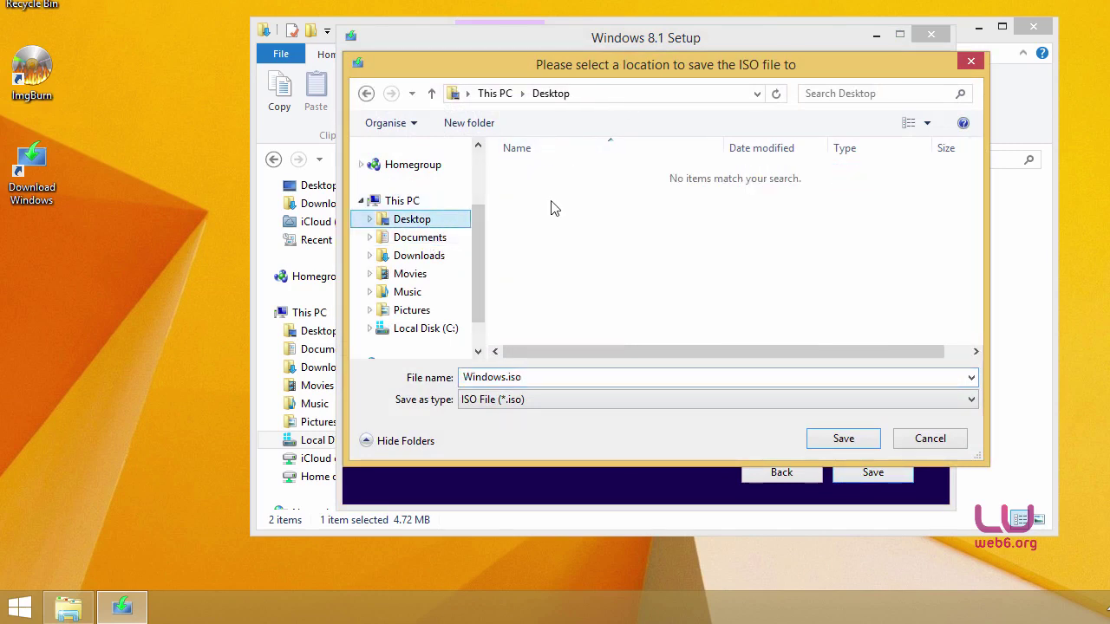
click(509, 379)
drag(501, 379, 508, 379)
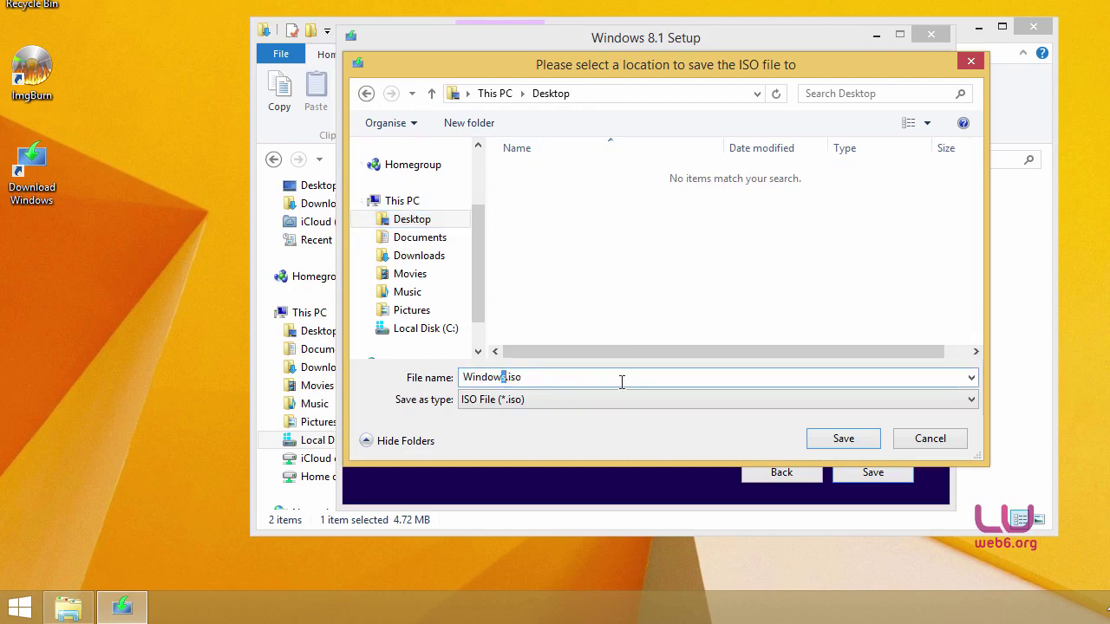
click(509, 379)
text(81)
click(854, 438)
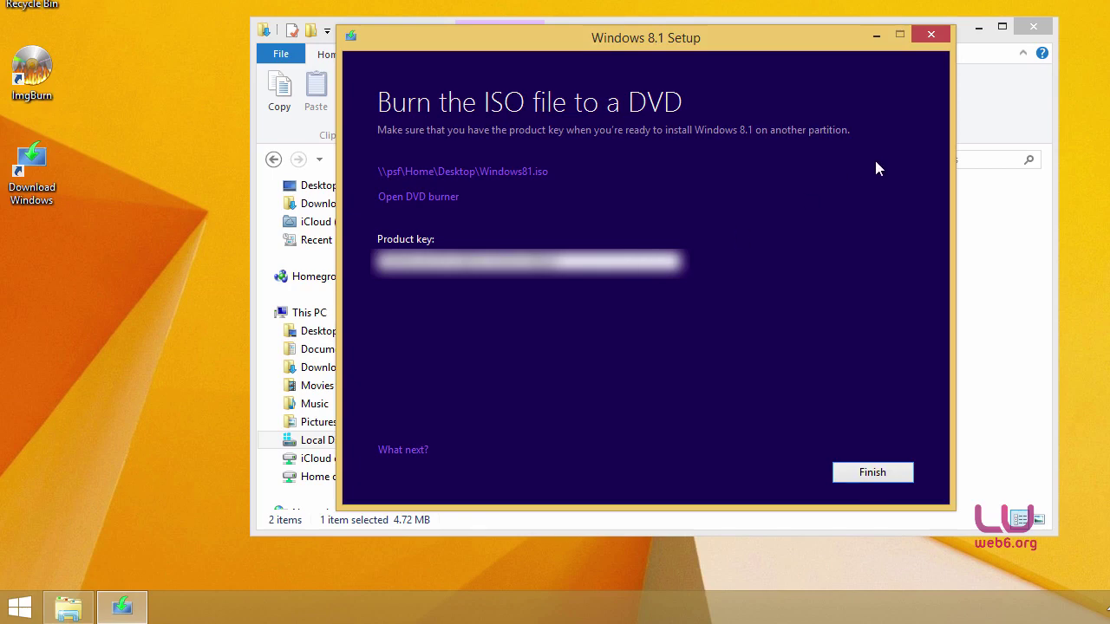
Close Windows 8.1 Setup and check the Windows81.iso file in the Desktop folder, closing the folder window when done.
click(932, 36)
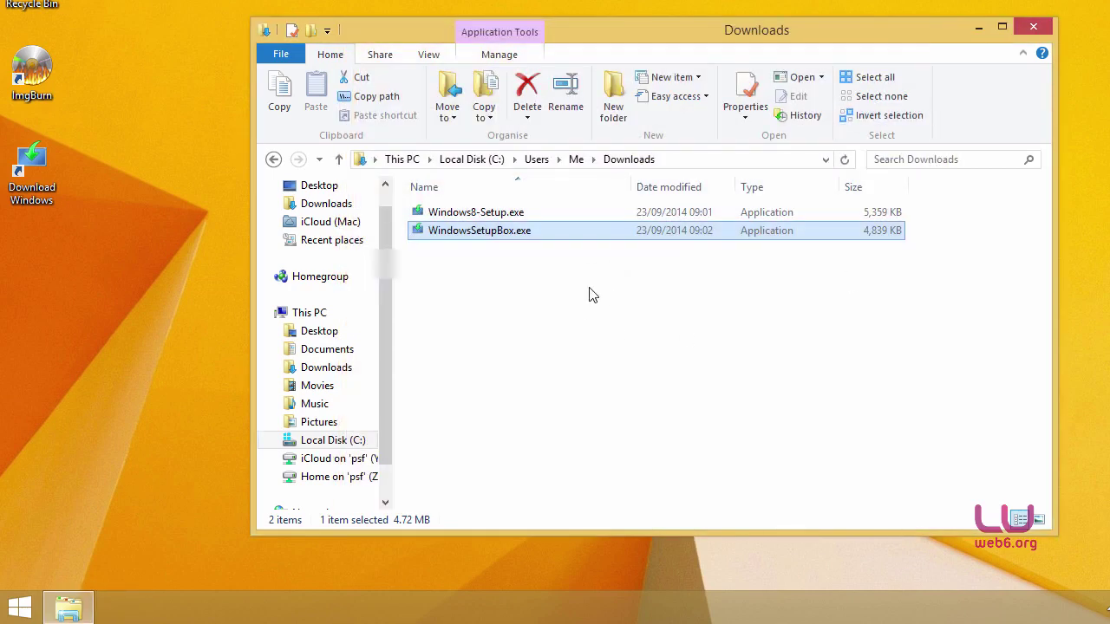
click(312, 331)
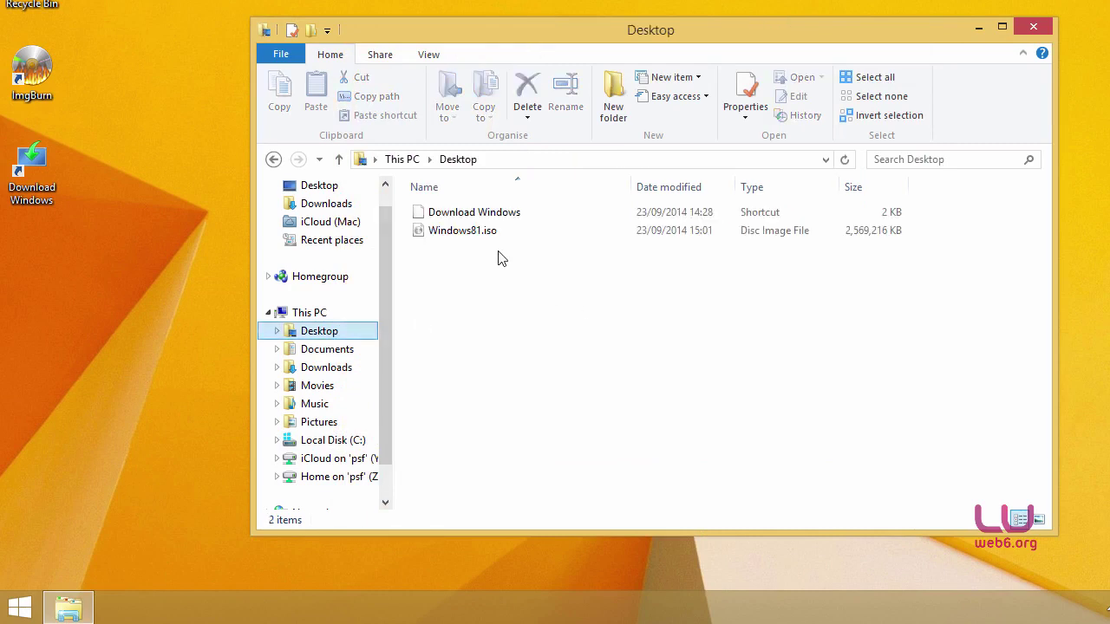
click(474, 233)
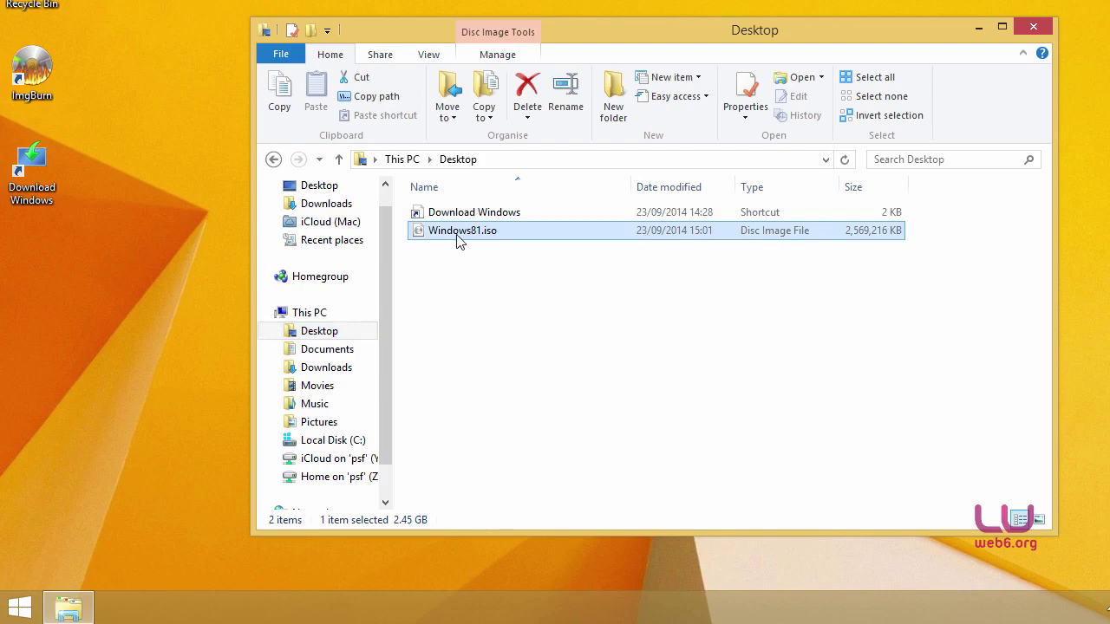
click(1029, 32)
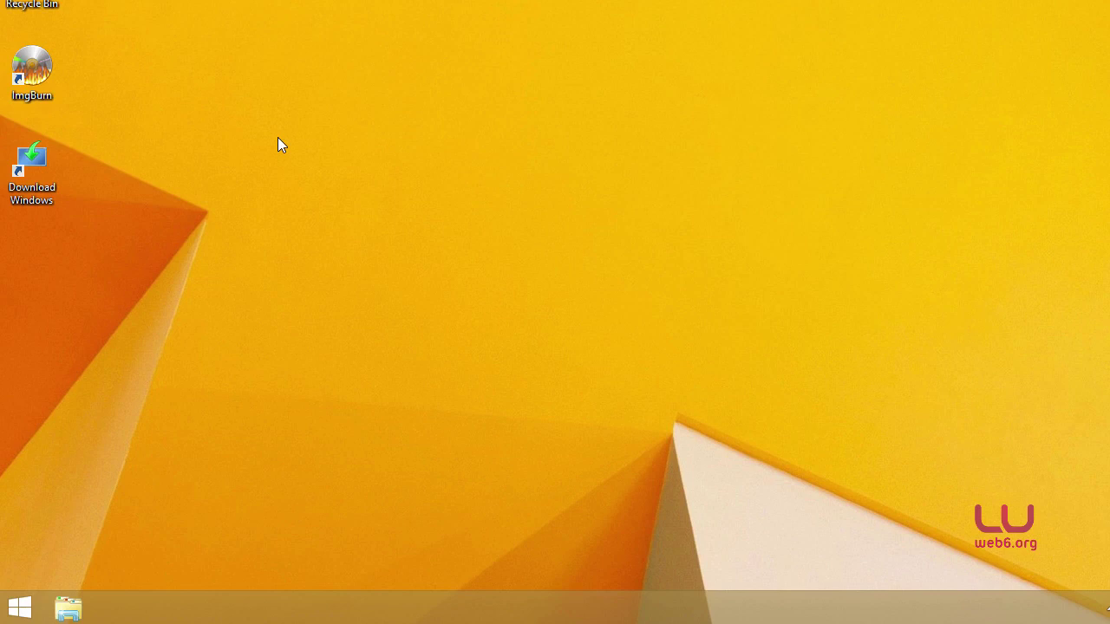
Refresh the desktop and select the Windows81.iso file on it.
right_click(244, 265)
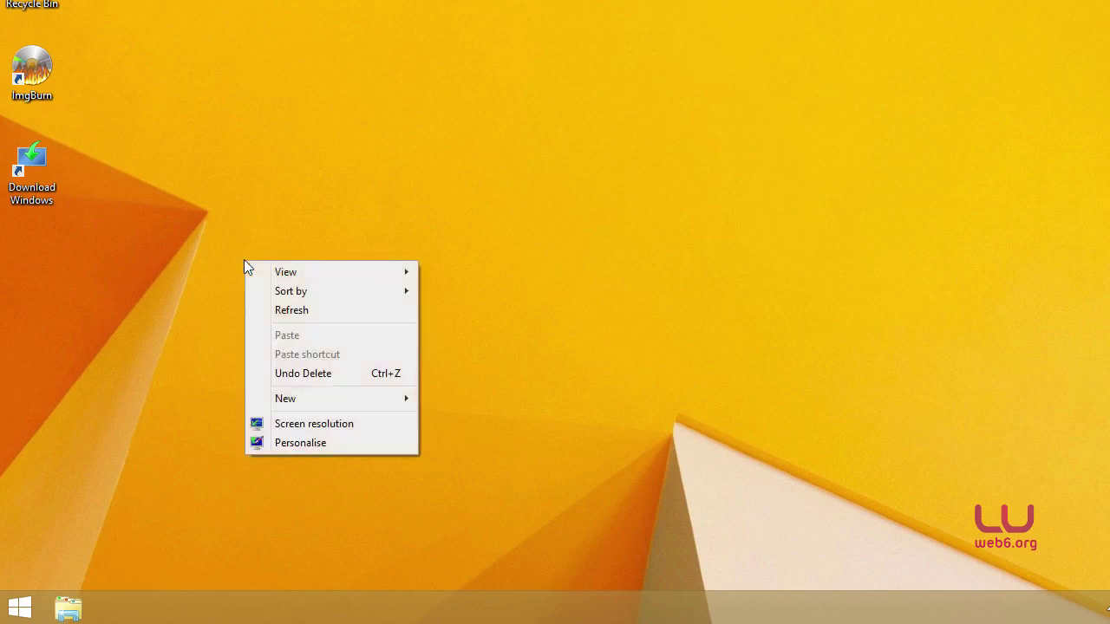
click(313, 318)
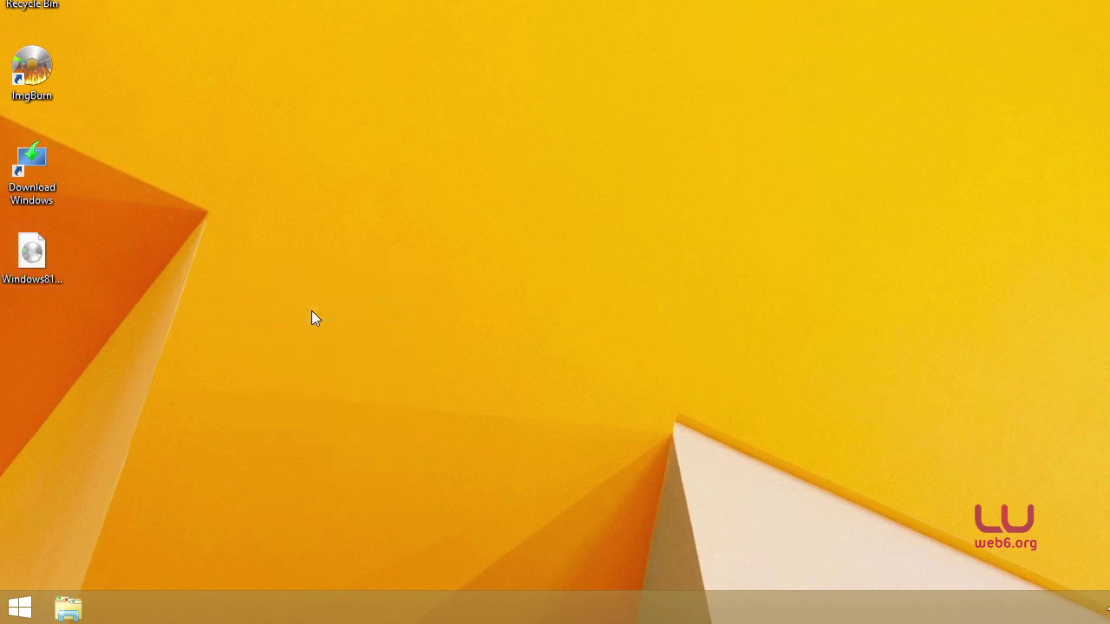
click(38, 265)
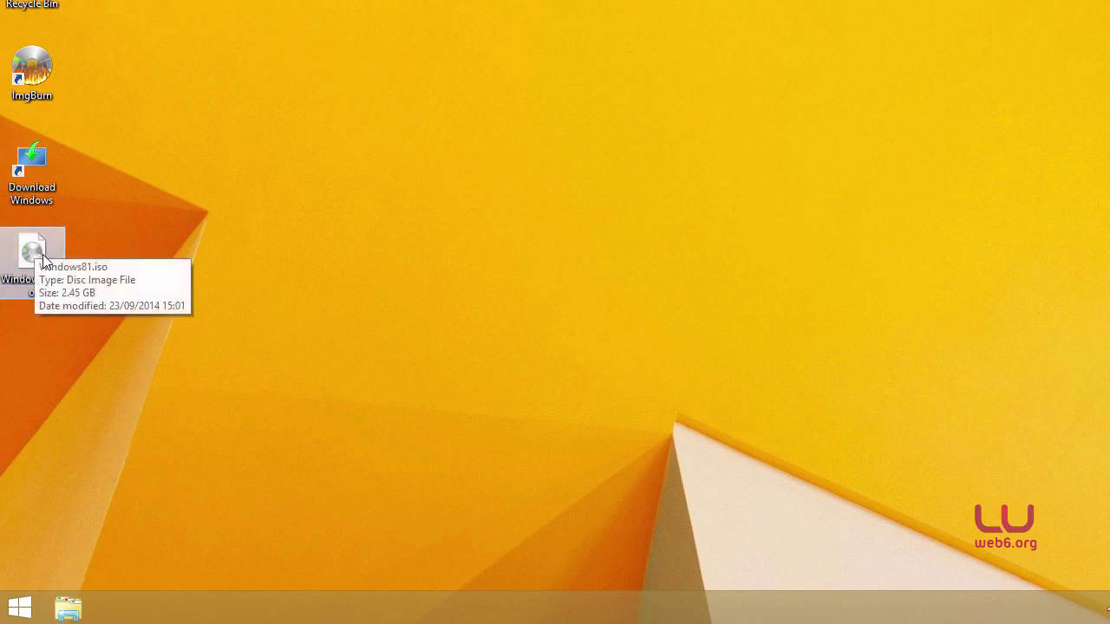